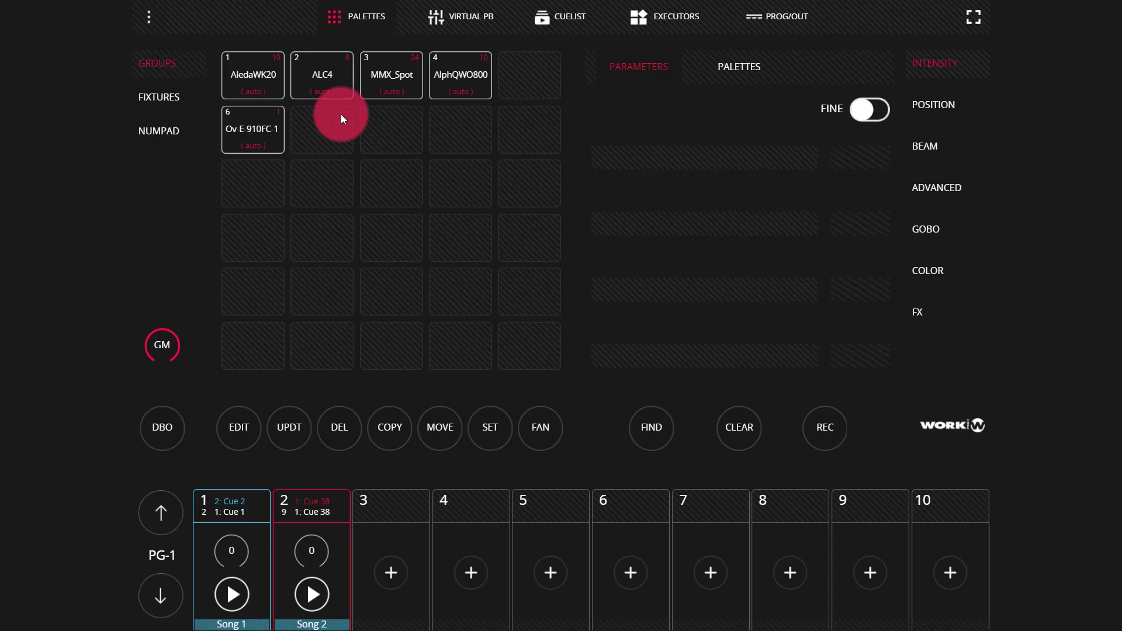
- Load the GenericMidiPlaybackGo.lsmidi template in LightShark's MIDI & OSC settings
click(149, 16)
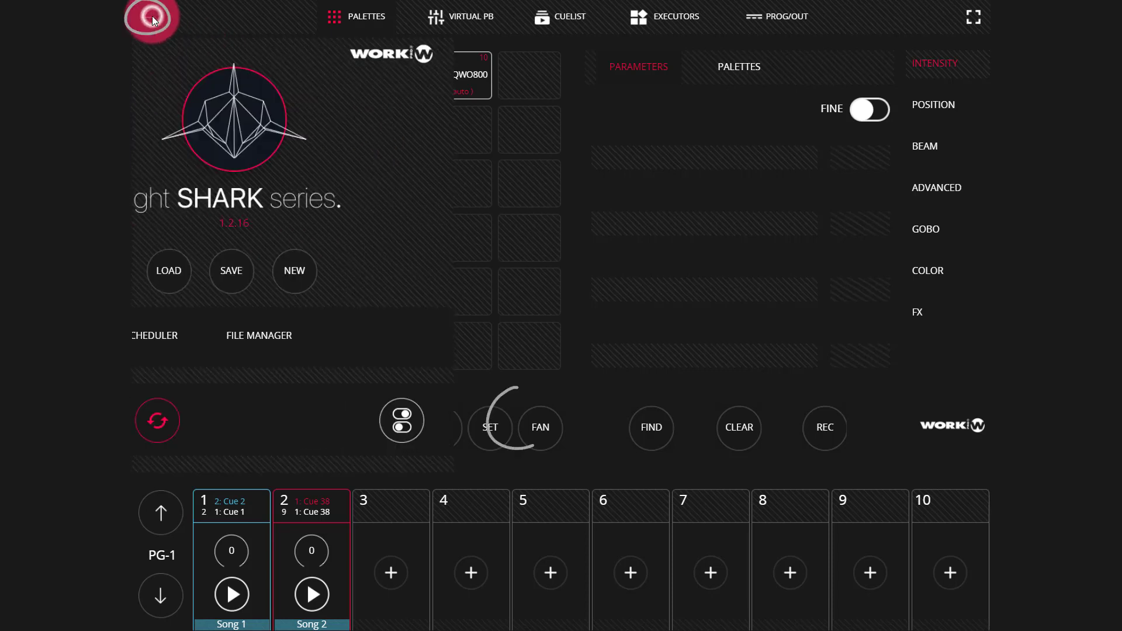
click(515, 427)
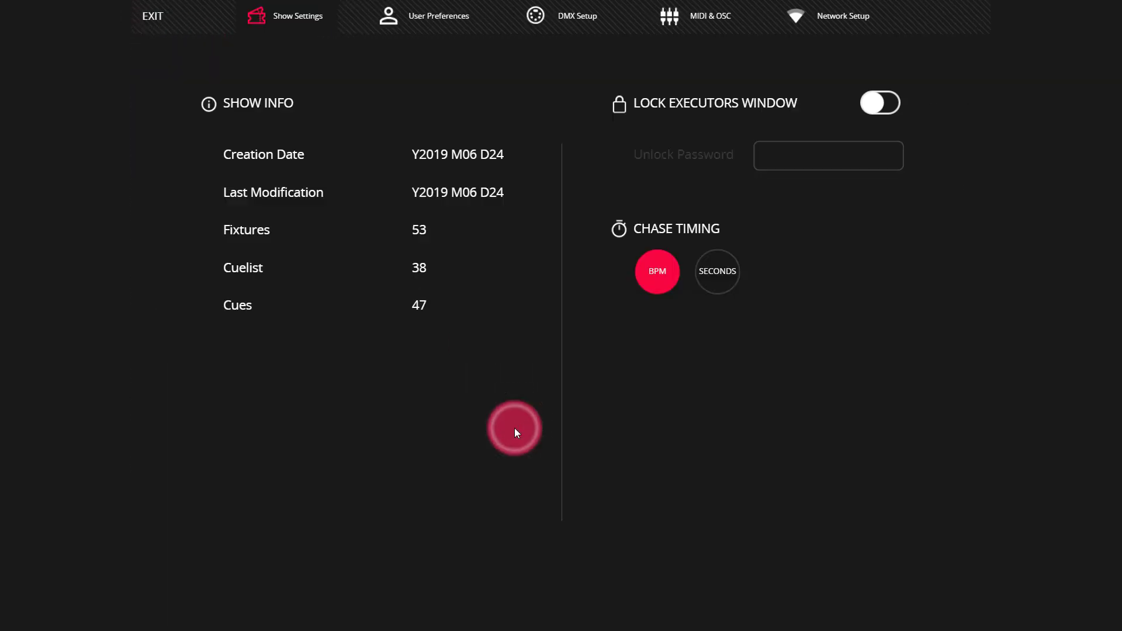
click(666, 19)
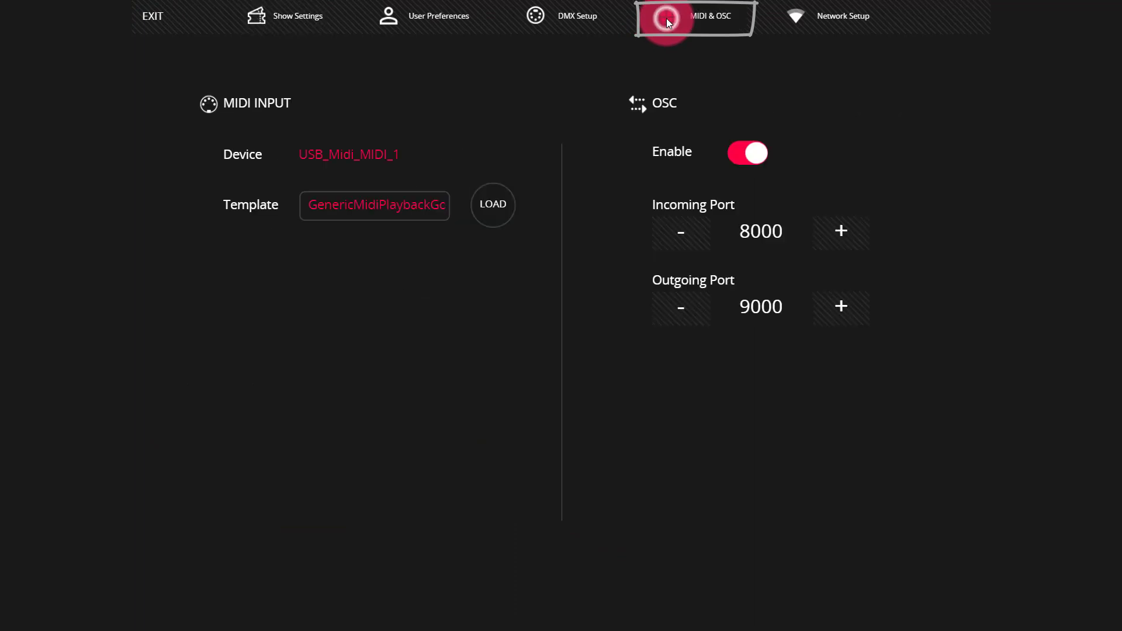
click(504, 192)
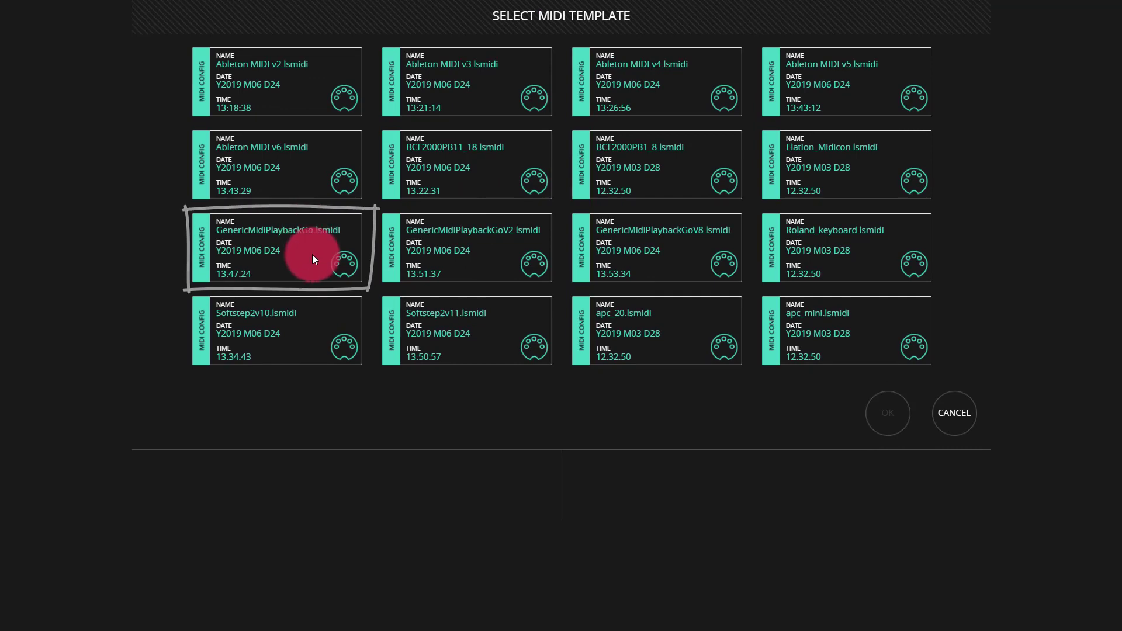
double_click(318, 240)
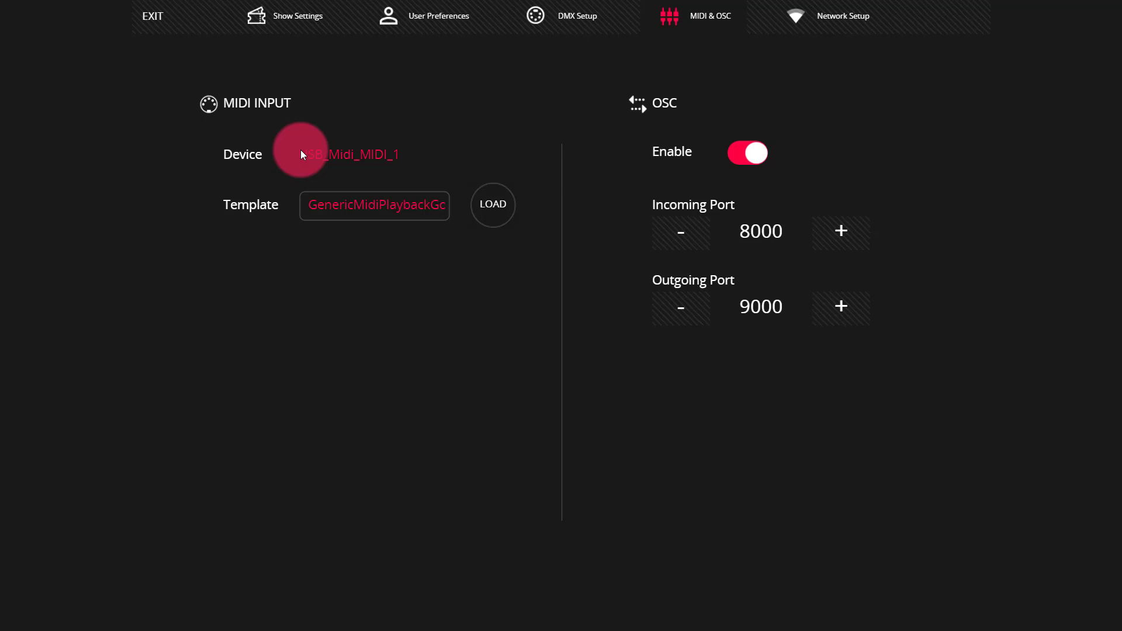
- Leave settings and fire playback 1 to run the Song 1 cue list
click(154, 27)
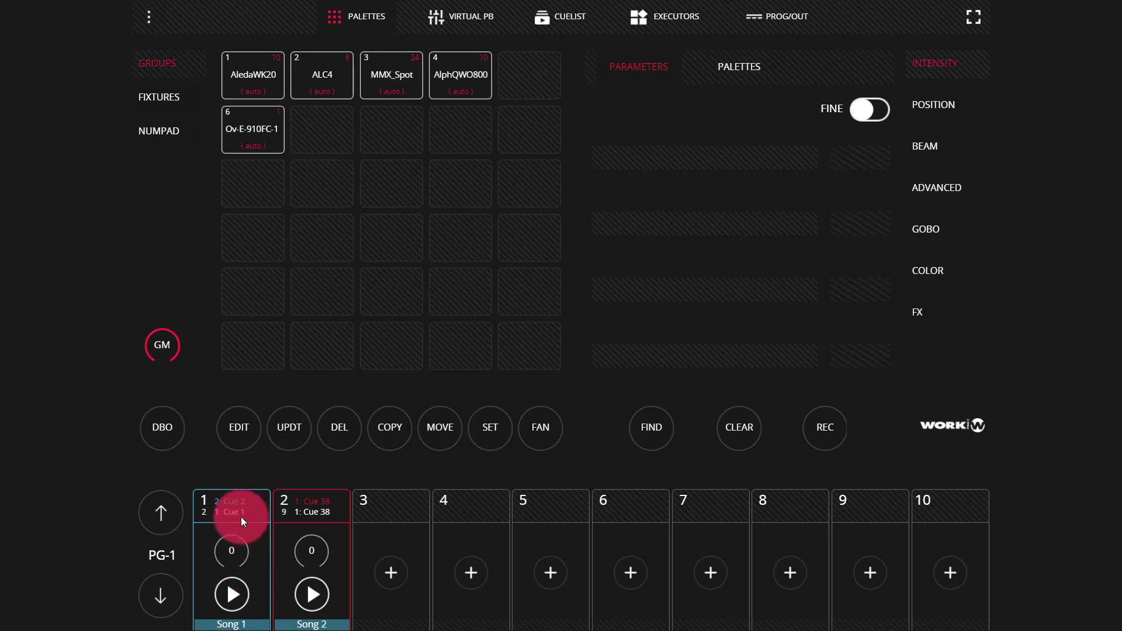
click(243, 591)
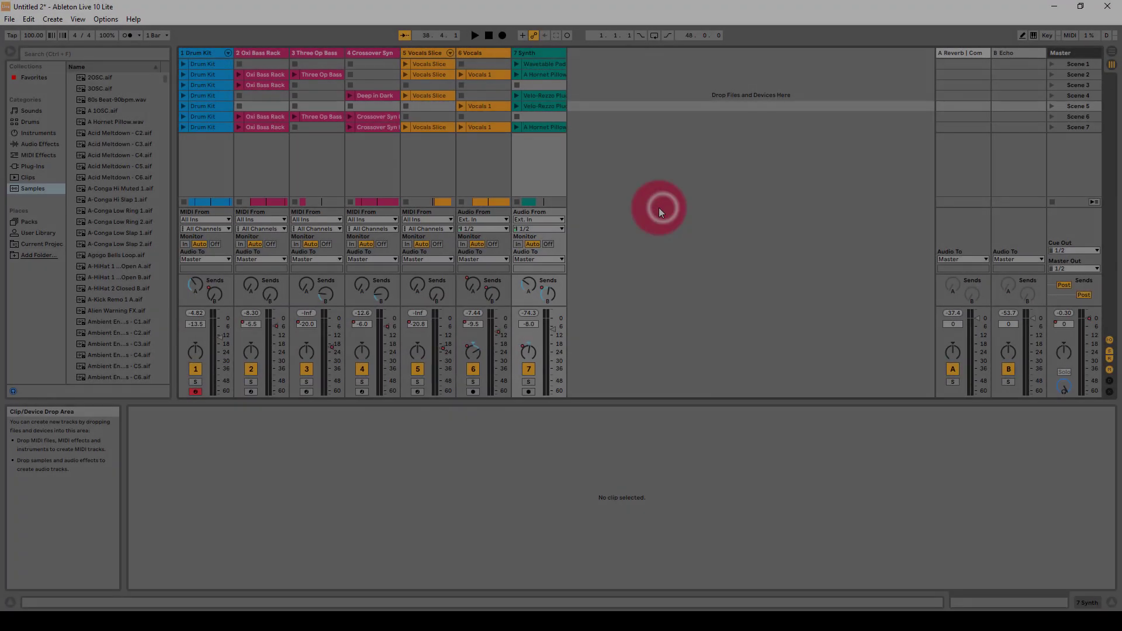
- Insert MIDI track 8 in Ableton and route its MIDI output to USB Midi
click(659, 208)
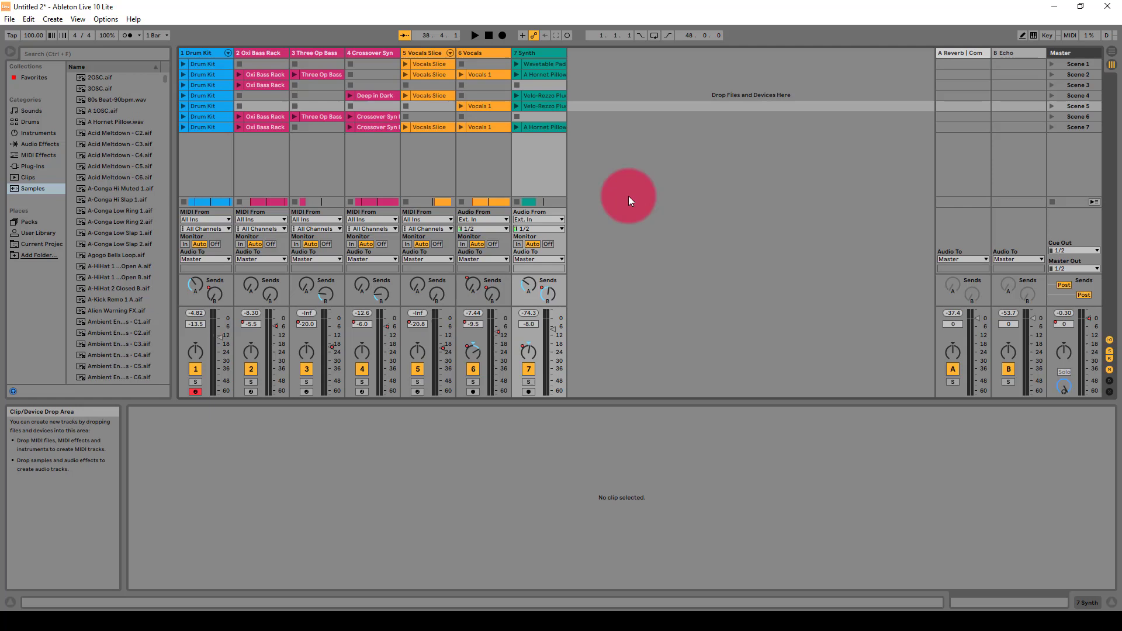
right_click(571, 55)
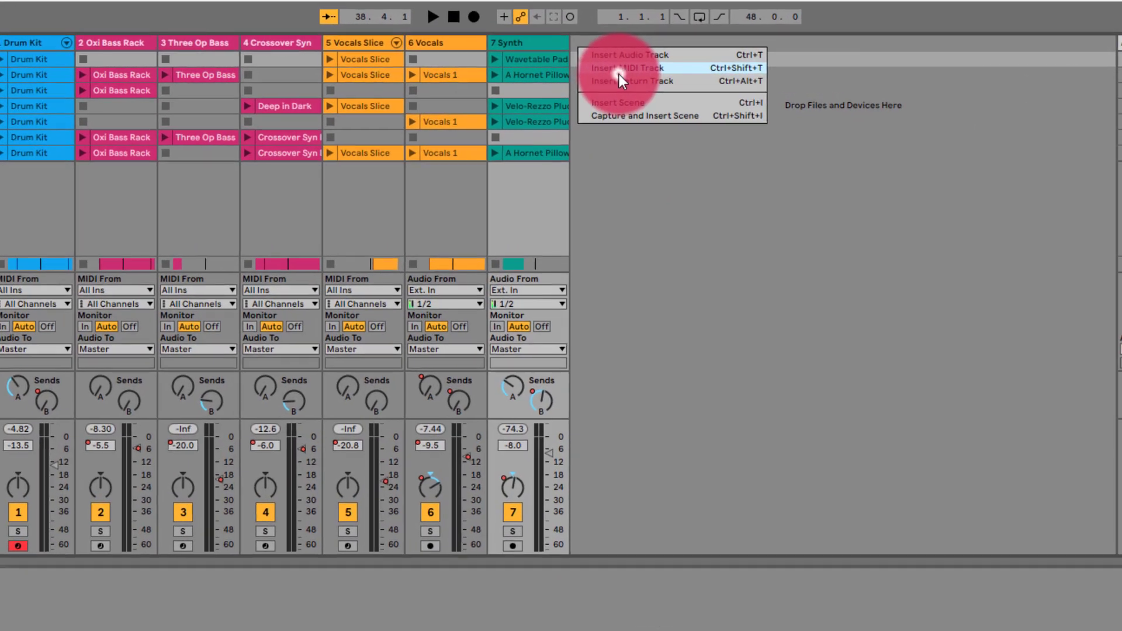
click(619, 70)
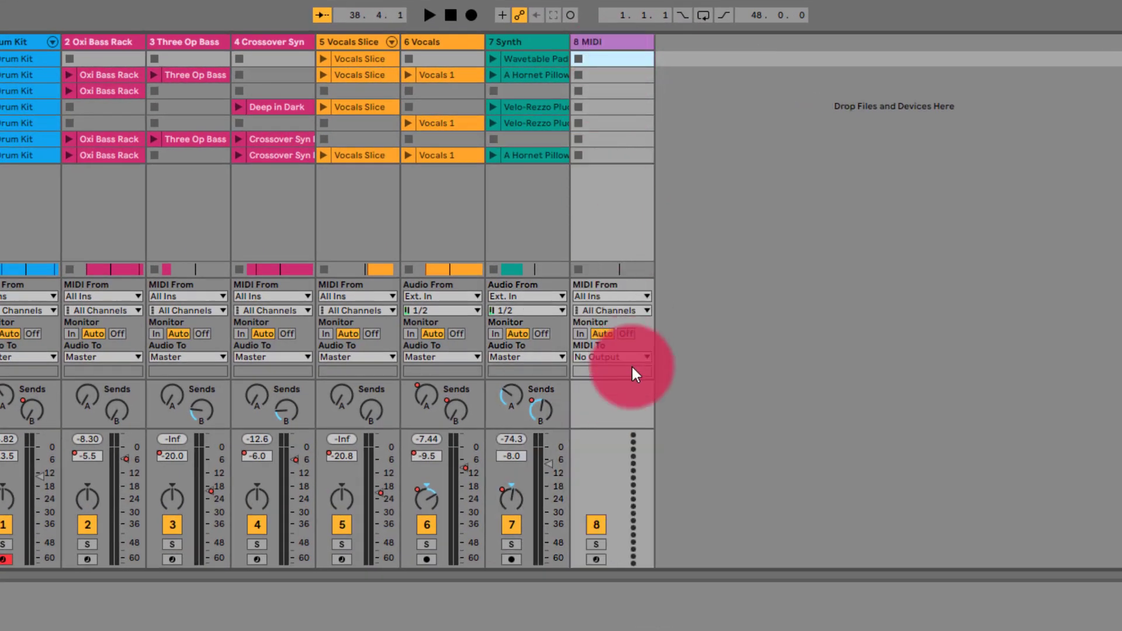
click(635, 357)
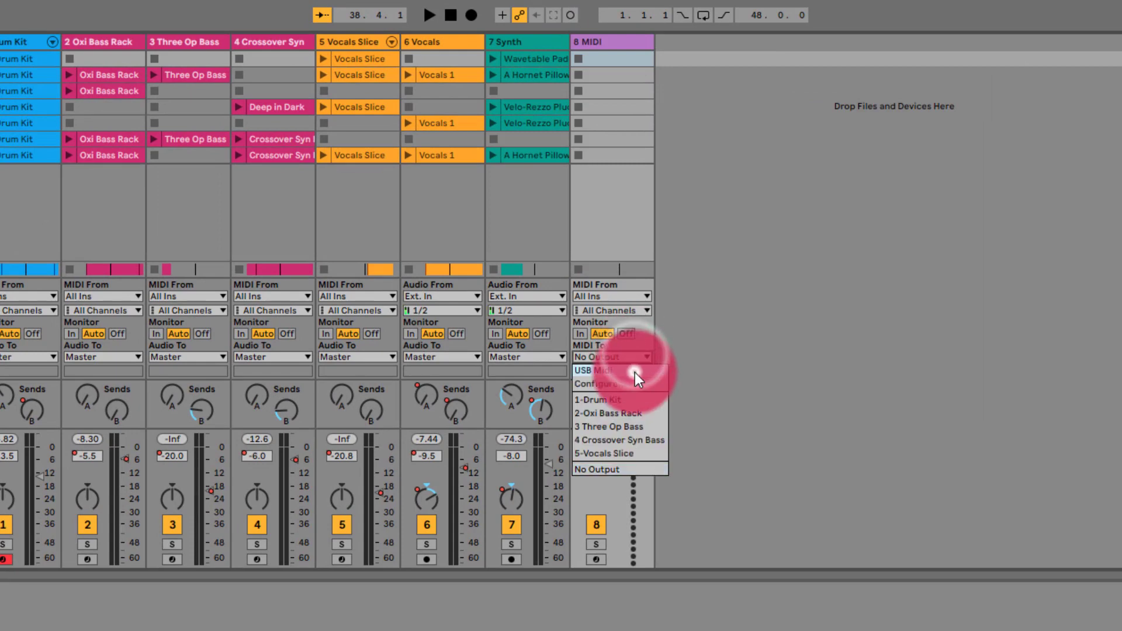
click(635, 372)
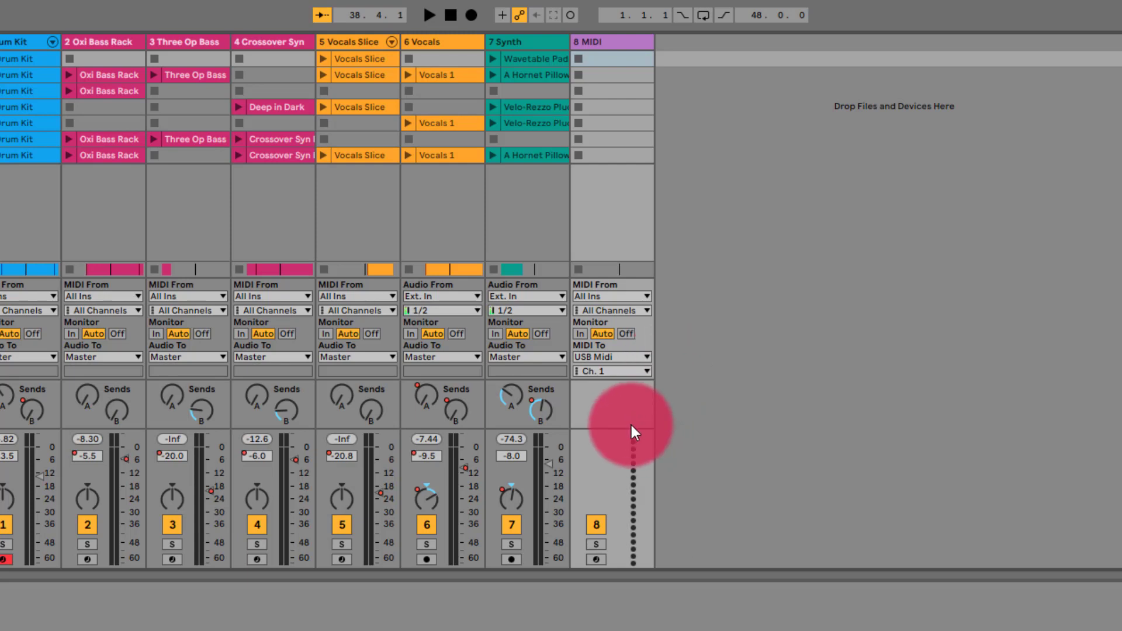
- Insert an empty MIDI clip in track 8's first slot with a C-2 note at its start
right_click(591, 58)
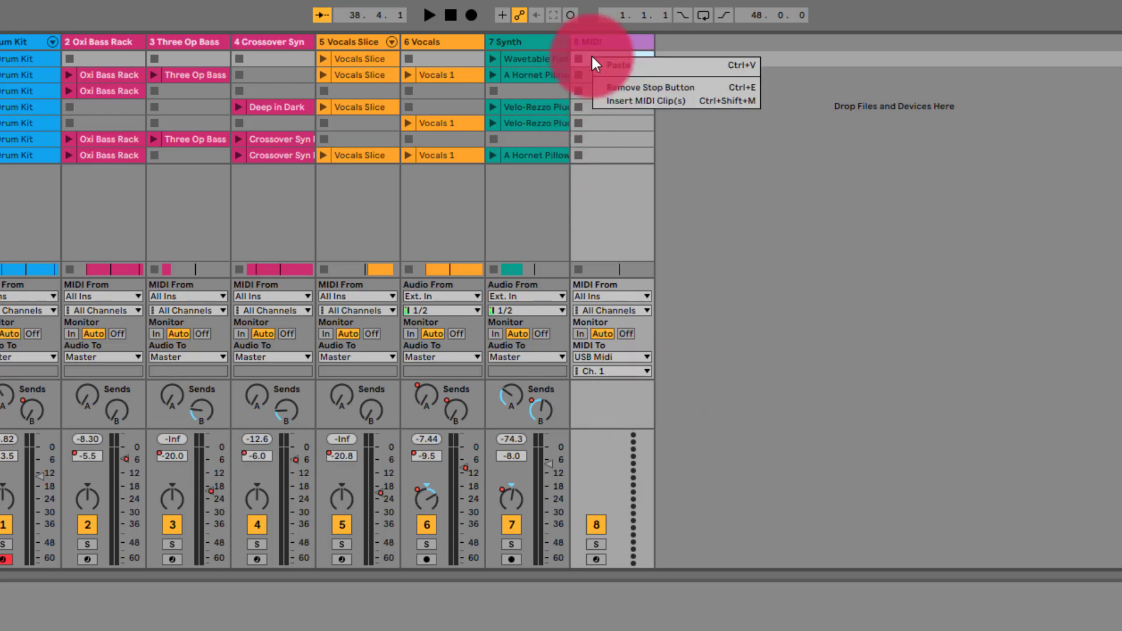
click(615, 100)
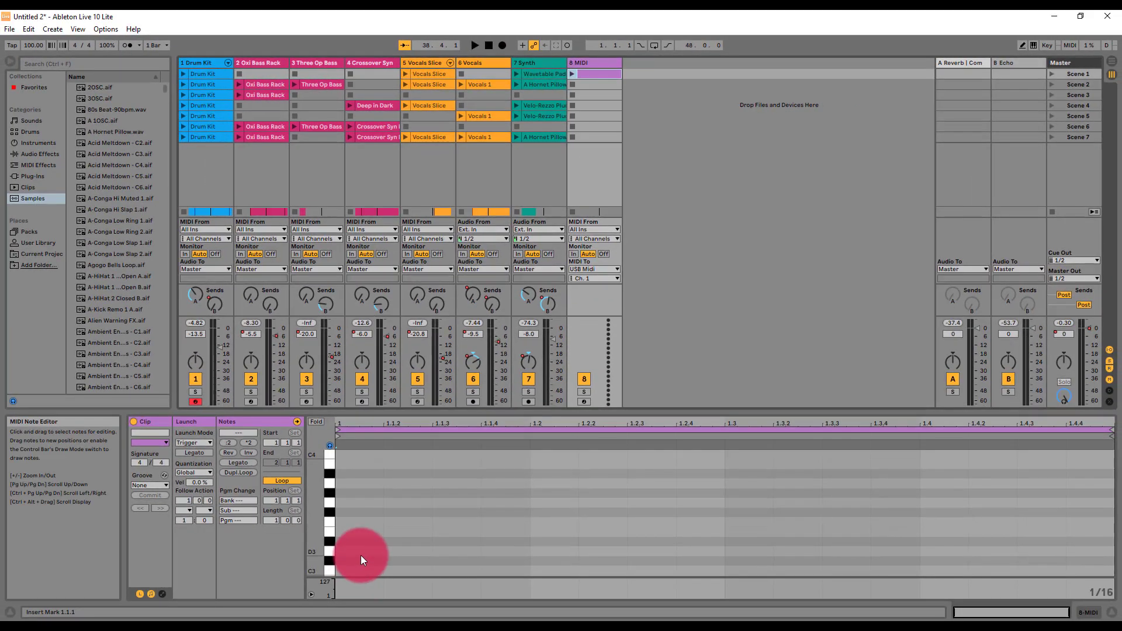
scroll(360, 555, down, 10)
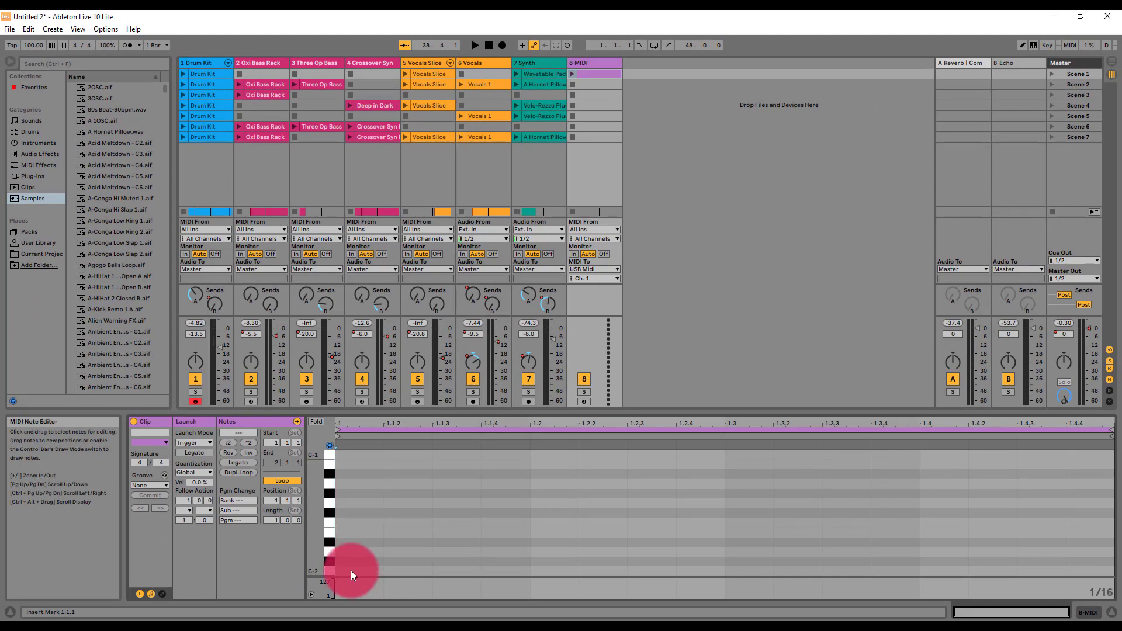
double_click(351, 570)
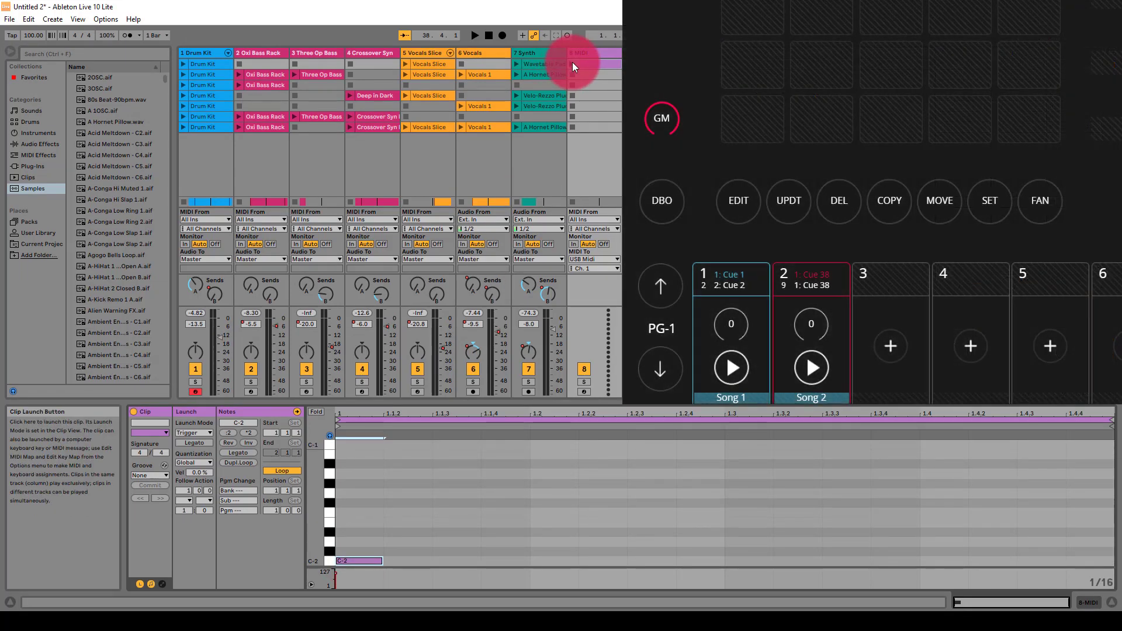
- Launch track 8's first clip, stop the session, then launch the clip again
click(573, 62)
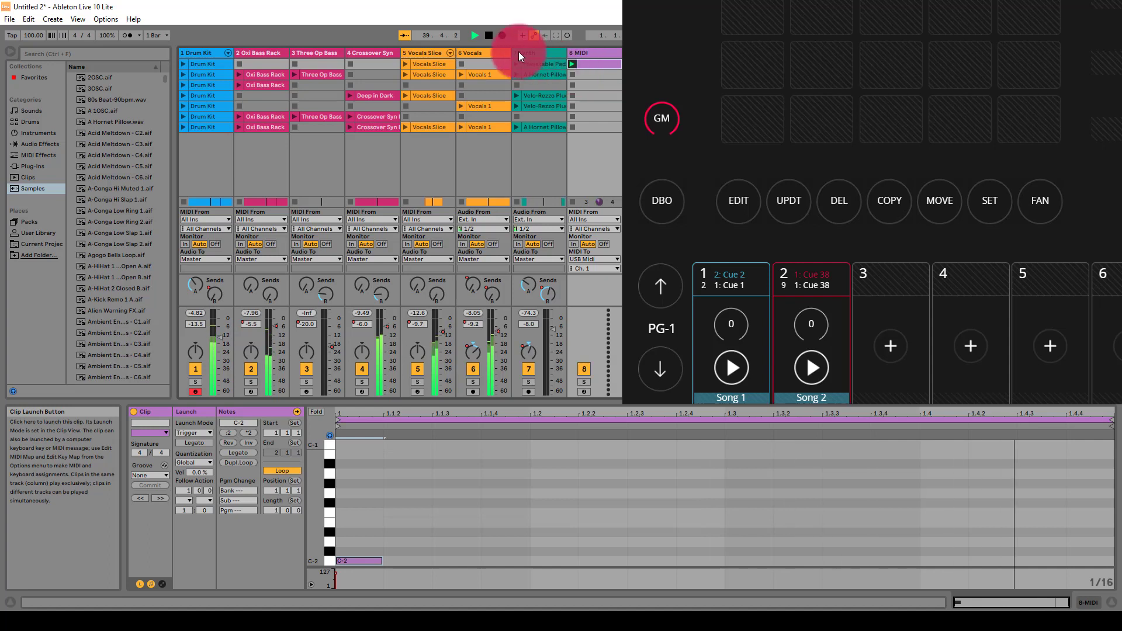
click(493, 36)
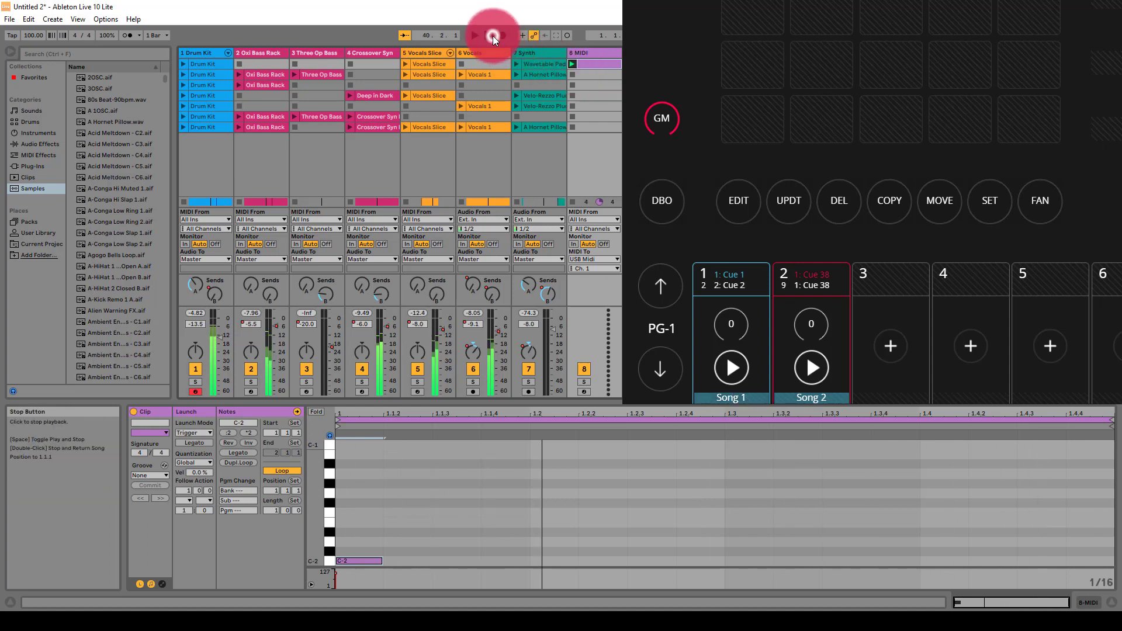
click(573, 65)
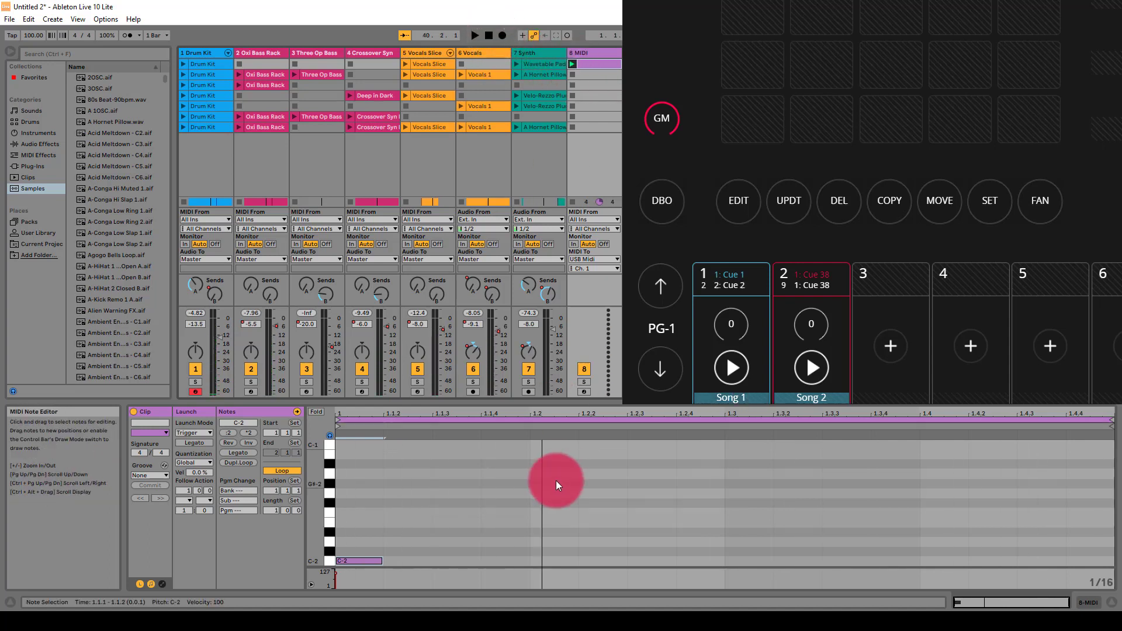
- Zoom the piano roll and add a second C-2 note at beat 1.4
click(362, 562)
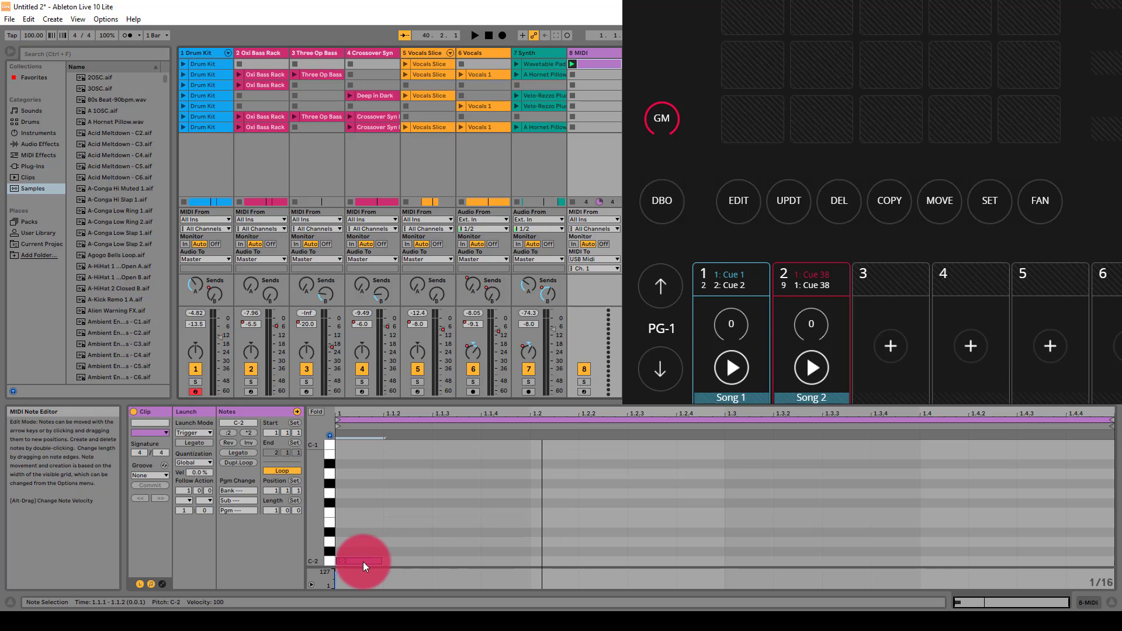
click(375, 560)
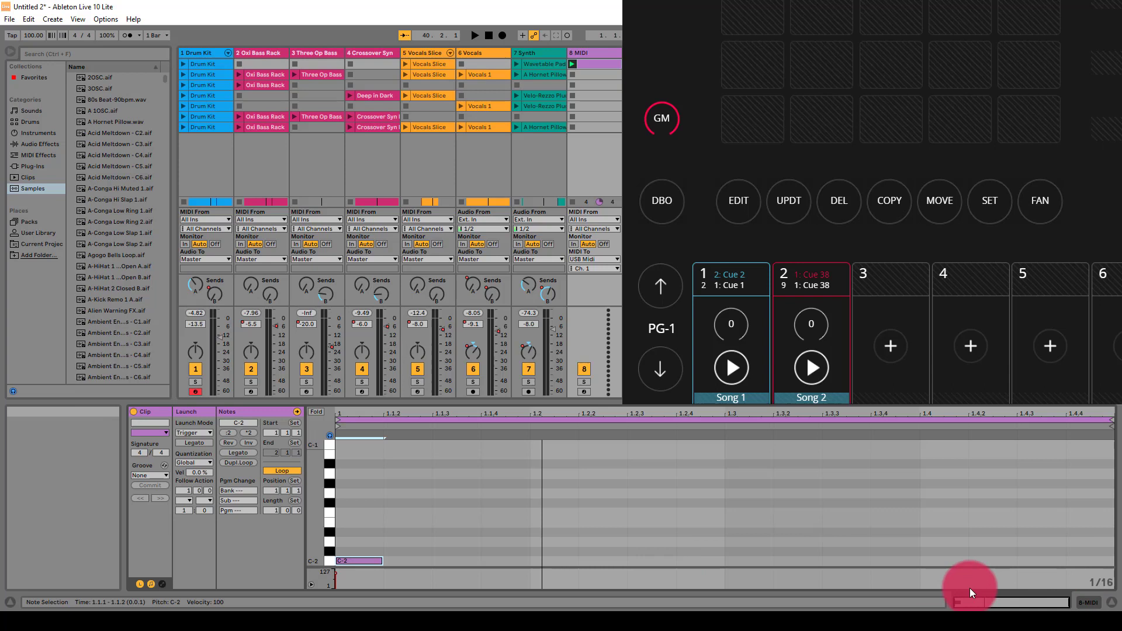
drag(1002, 594, 997, 596)
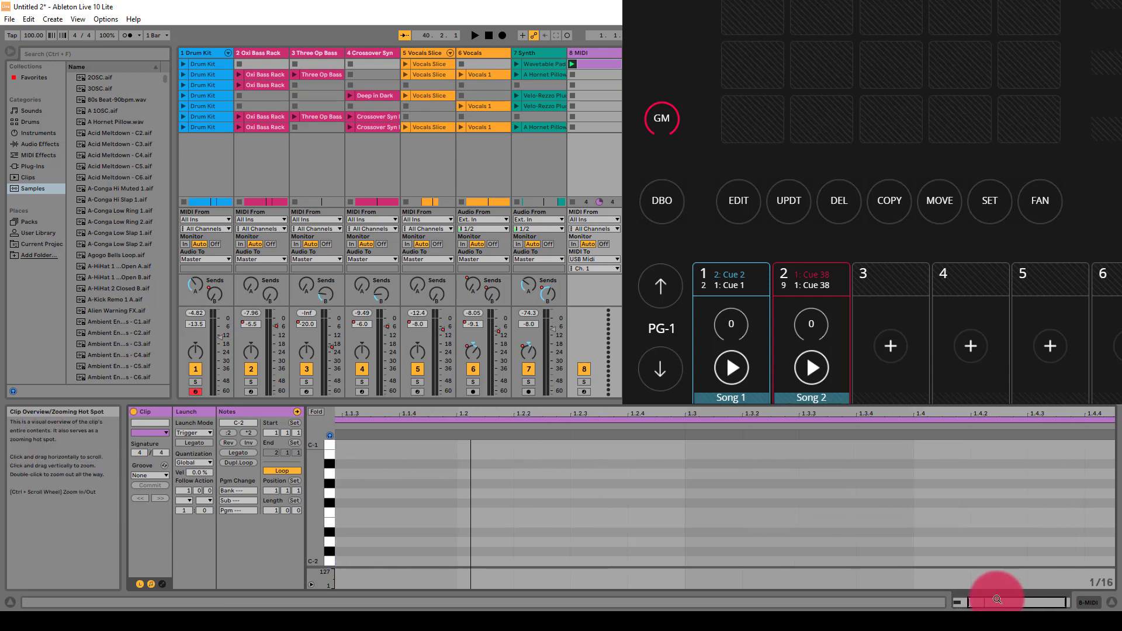
double_click(933, 561)
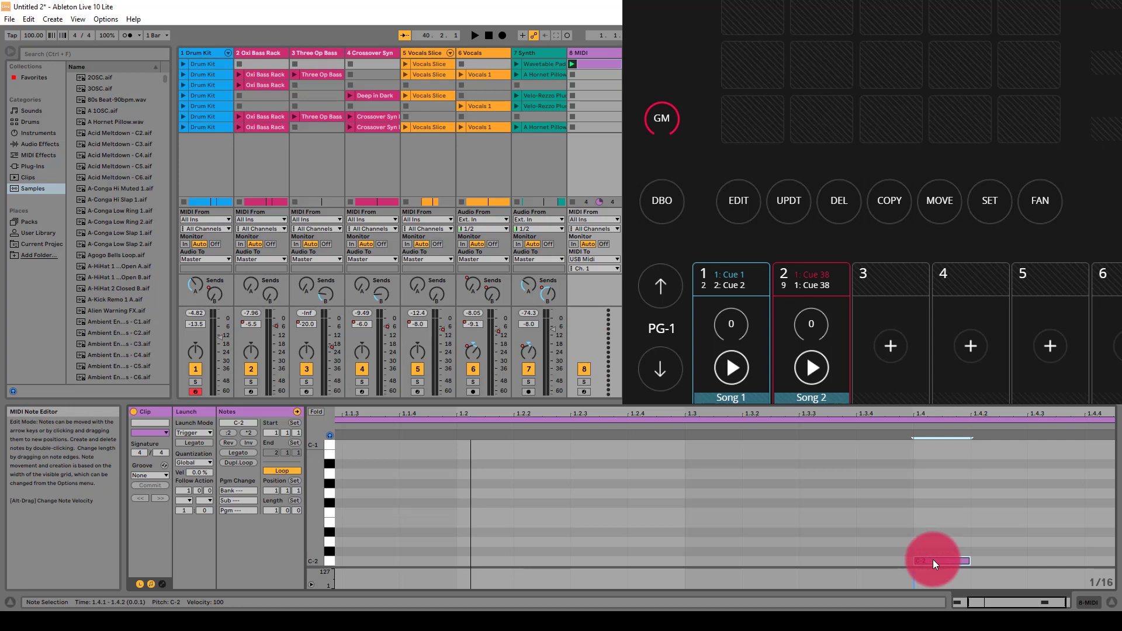
click(704, 342)
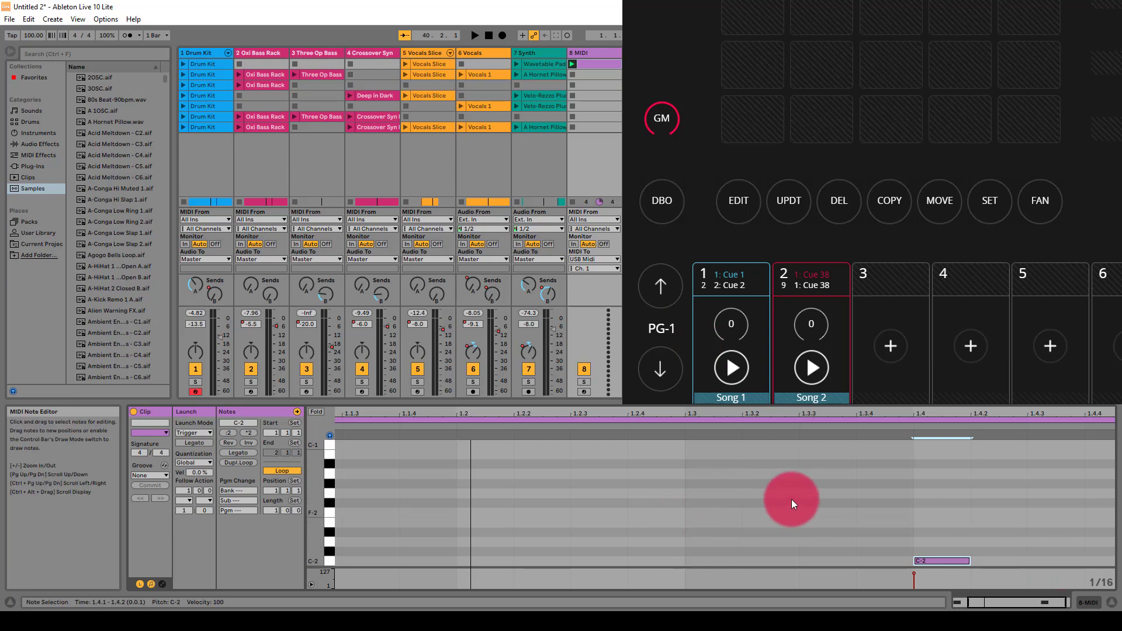
- Relaunch track 8's first clip and bring the Ableton window to full view
click(753, 472)
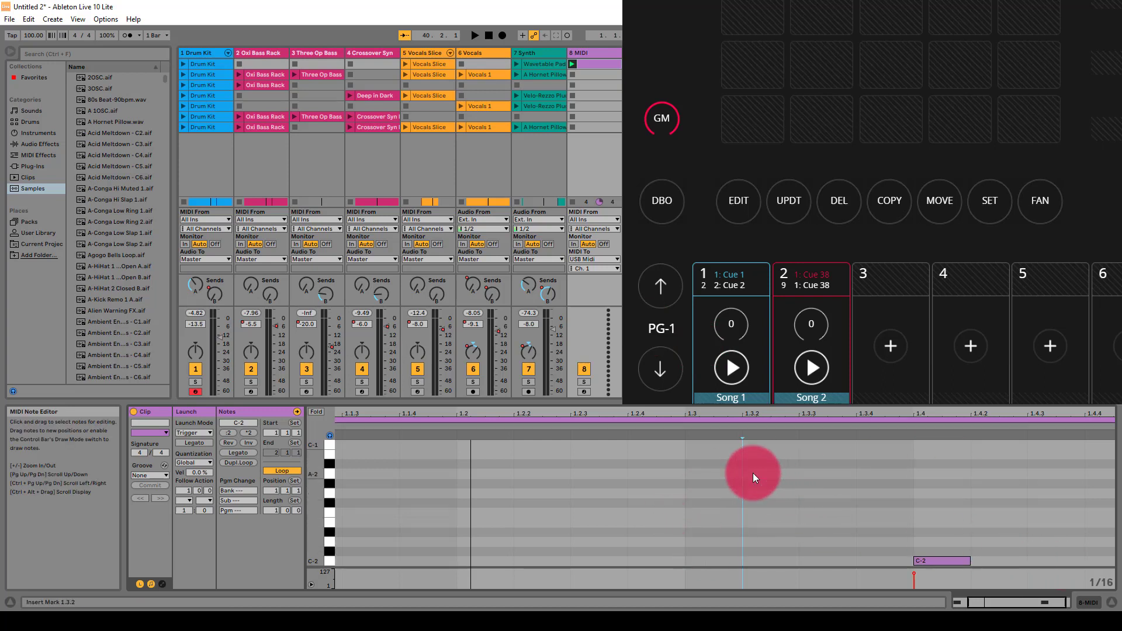
click(579, 63)
click(574, 64)
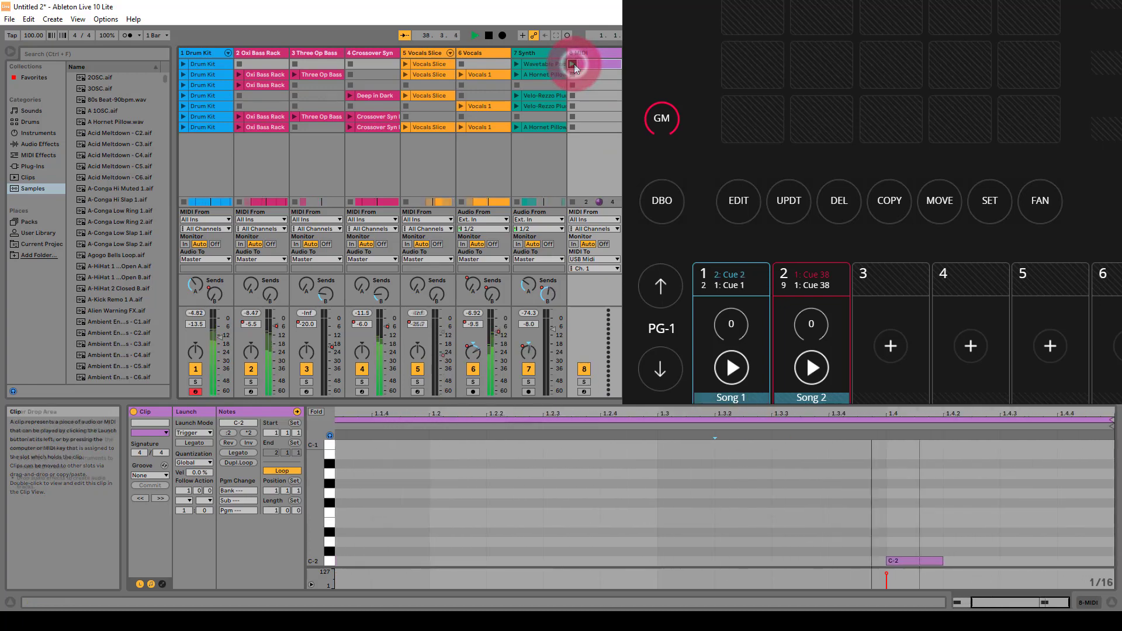
click(886, 335)
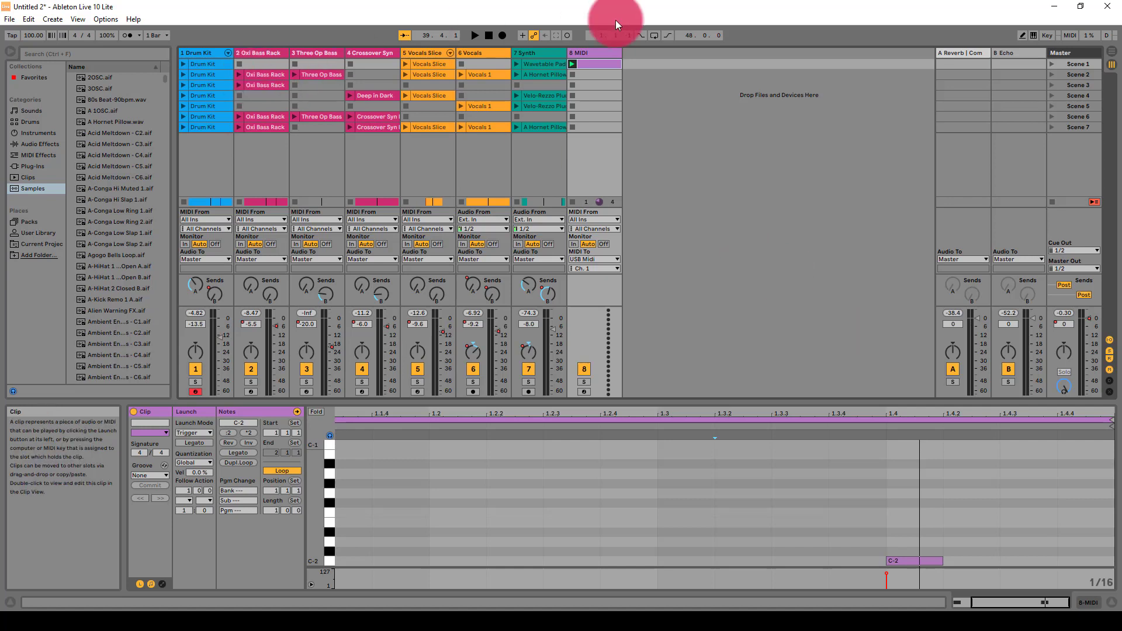
- Insert an empty MIDI clip in track 8's second clip slot
right_click(590, 72)
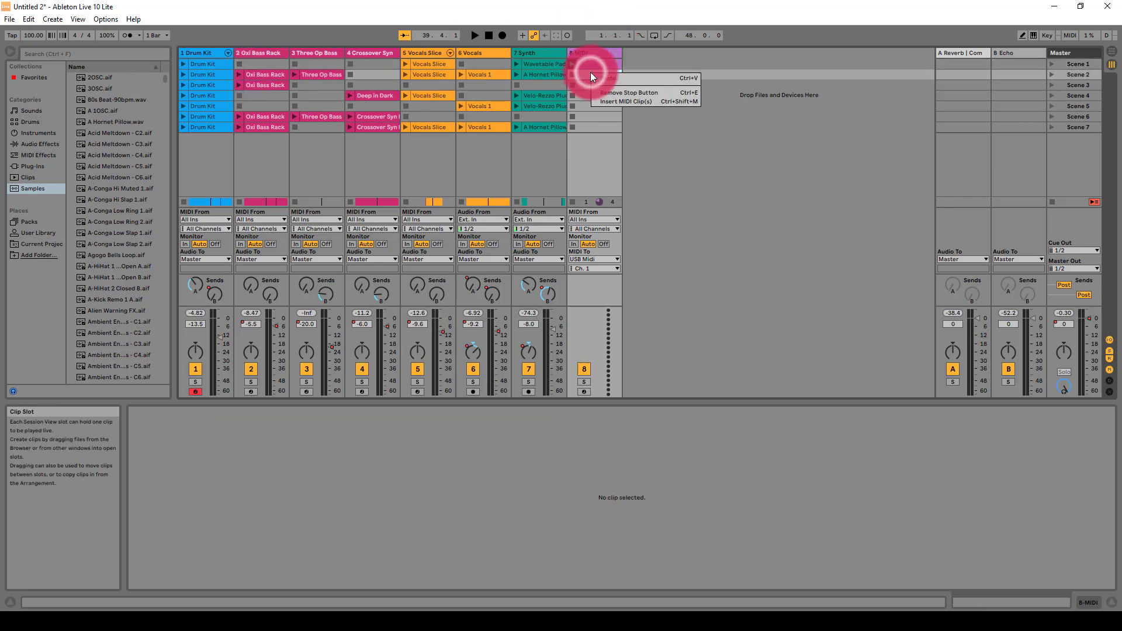
click(604, 102)
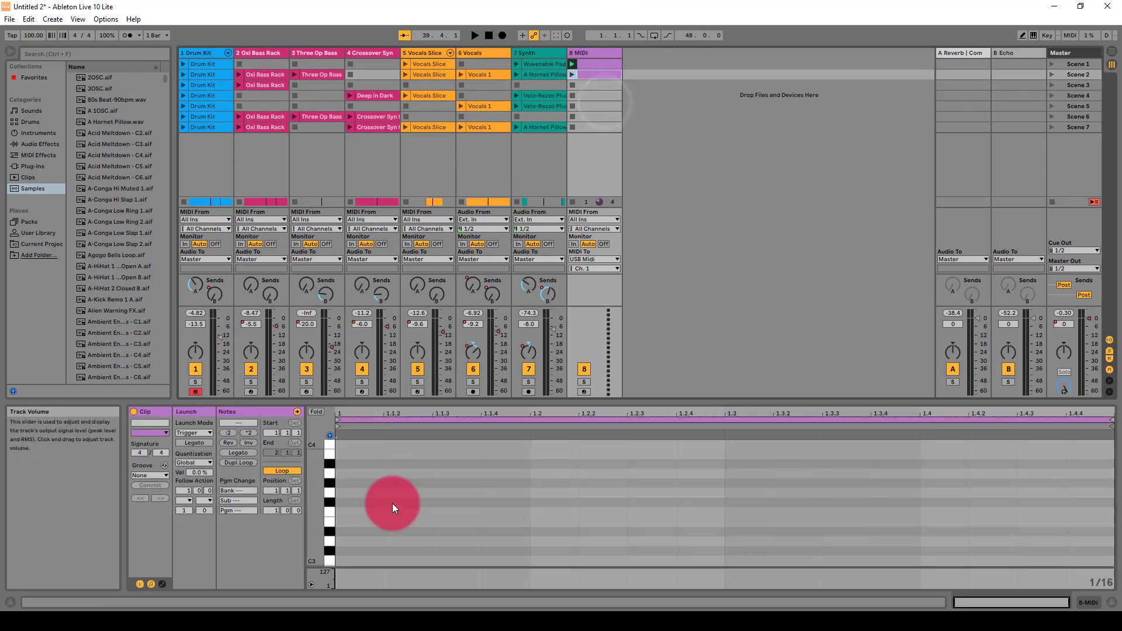
click(357, 510)
scroll(356, 510, down, 10)
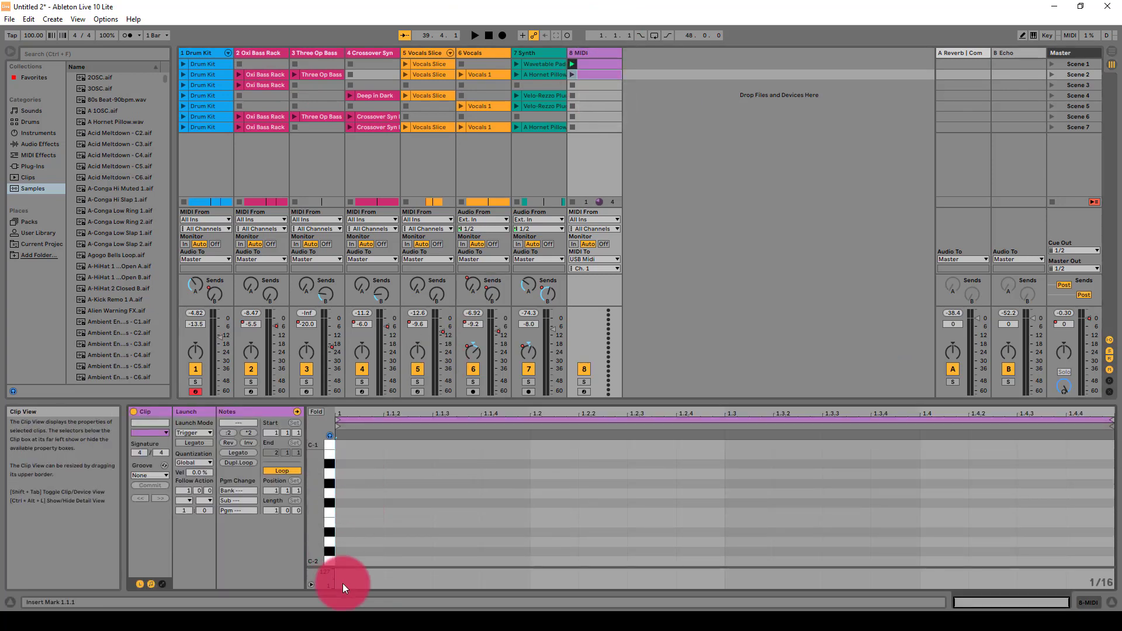
- Add a C-2 note at 1.1 and a C#-2 note at beat 1.3
double_click(356, 561)
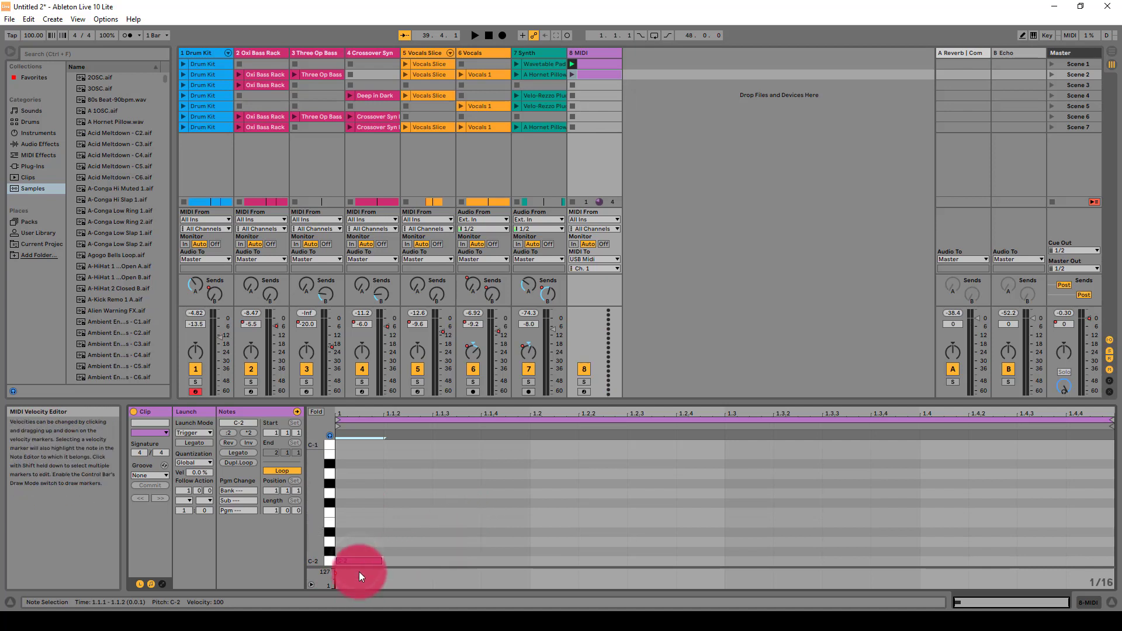
click(397, 553)
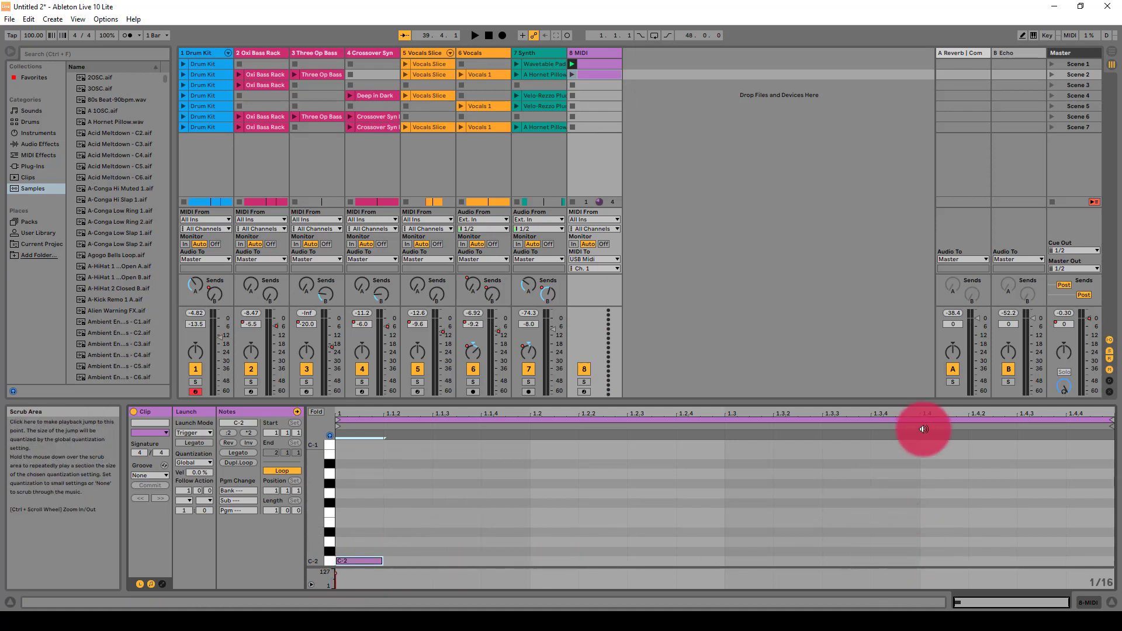
double_click(737, 552)
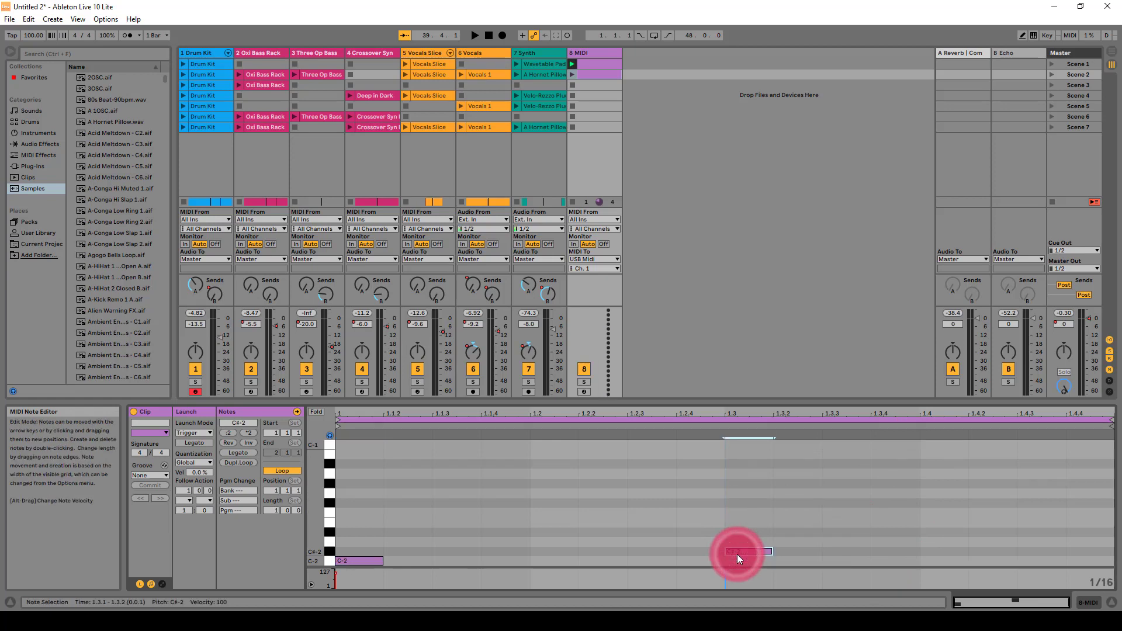
click(677, 534)
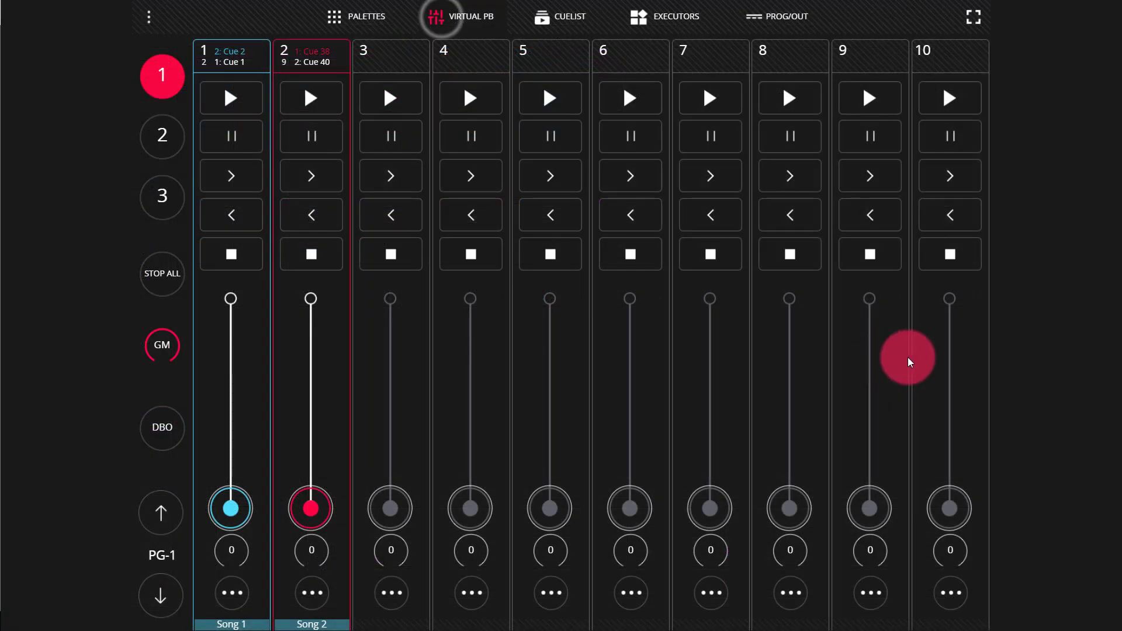
drag(907, 356, 476, 389)
click(862, 343)
drag(862, 345, 321, 320)
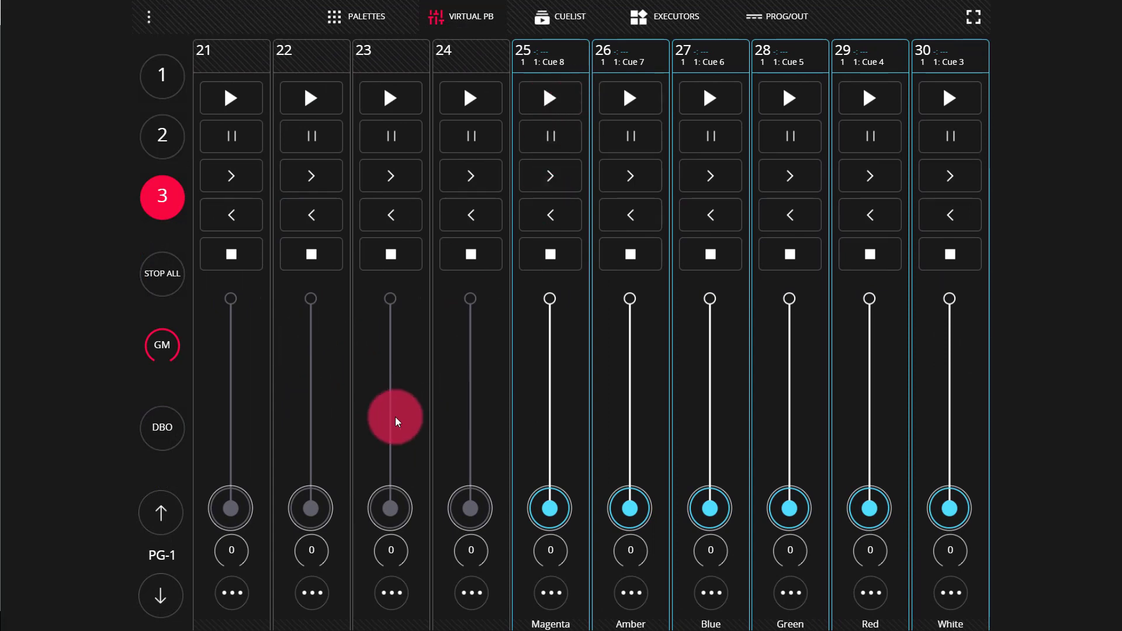
drag(395, 416, 970, 383)
drag(418, 376, 1011, 396)
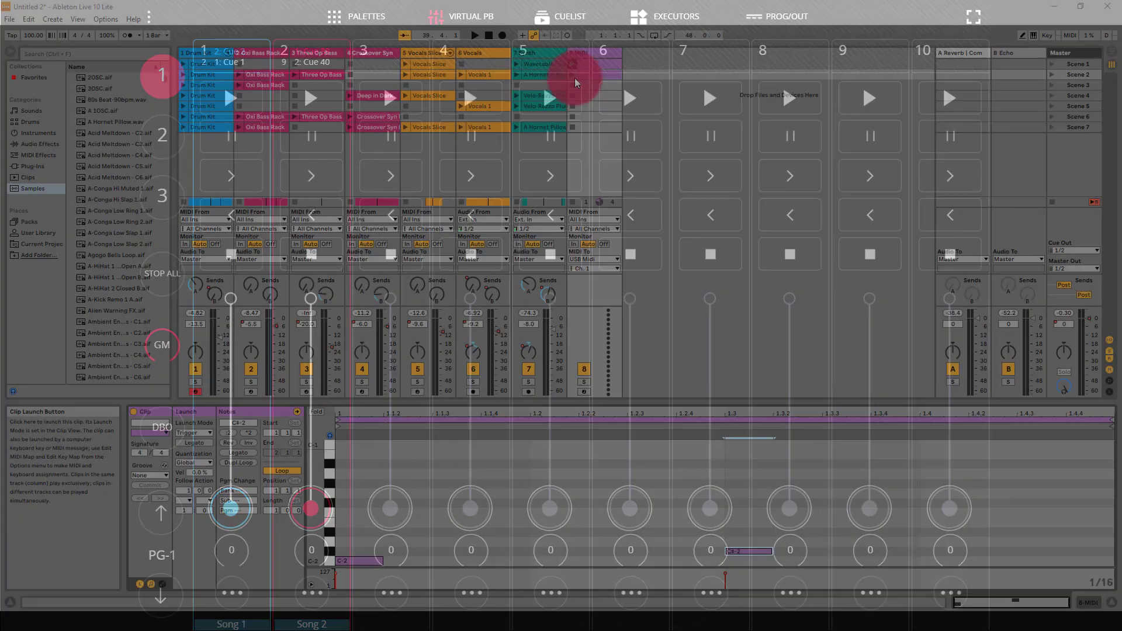
- Launch track 8's second clip to advance LightShark's Song 2 cues
click(572, 74)
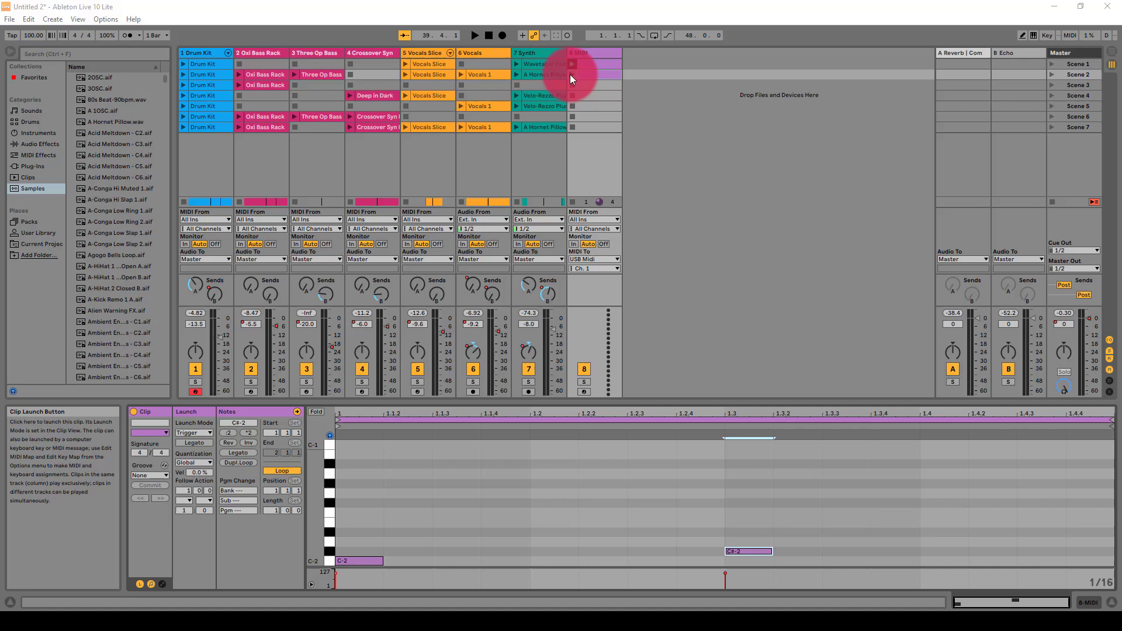